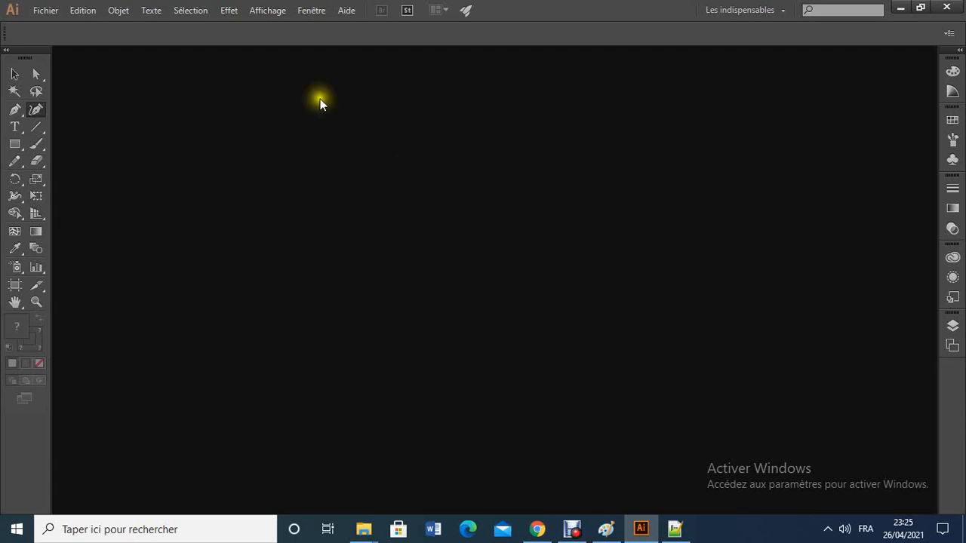
Open the image les-simpson-bart.jpg from the Tuto illustrator folder
click(56, 13)
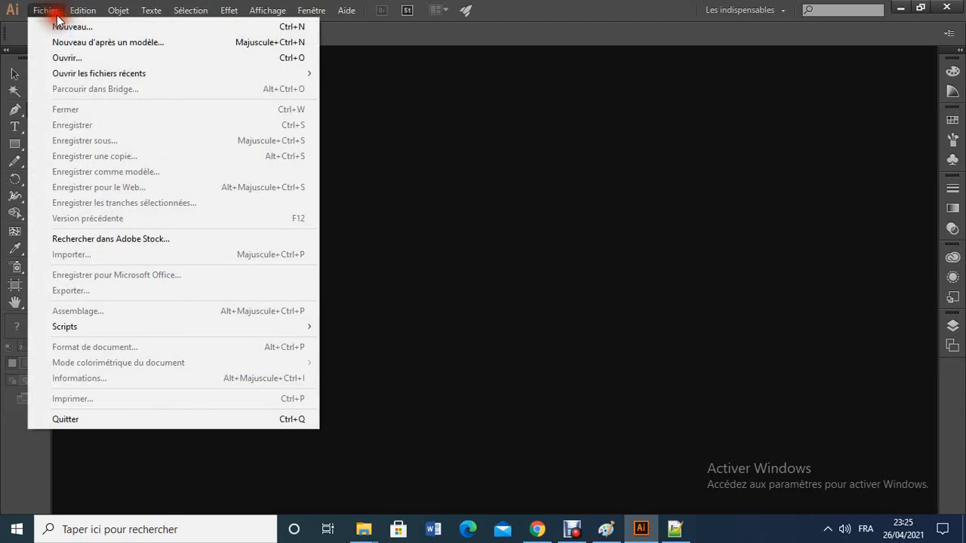
click(96, 58)
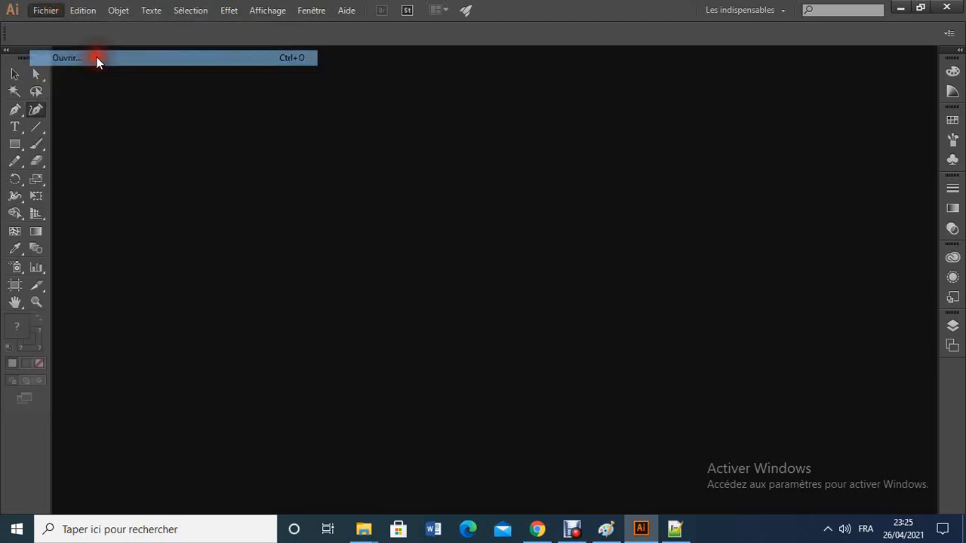
click(400, 226)
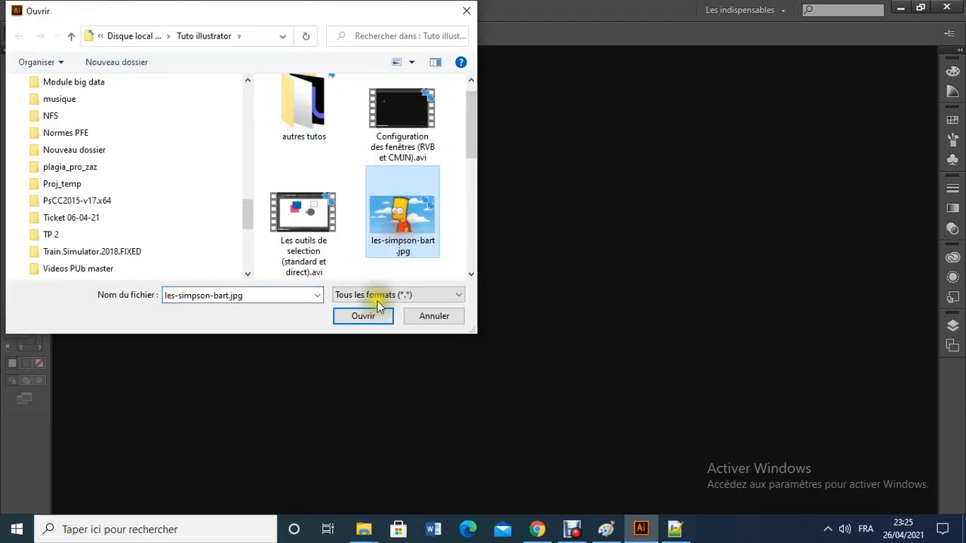
click(369, 320)
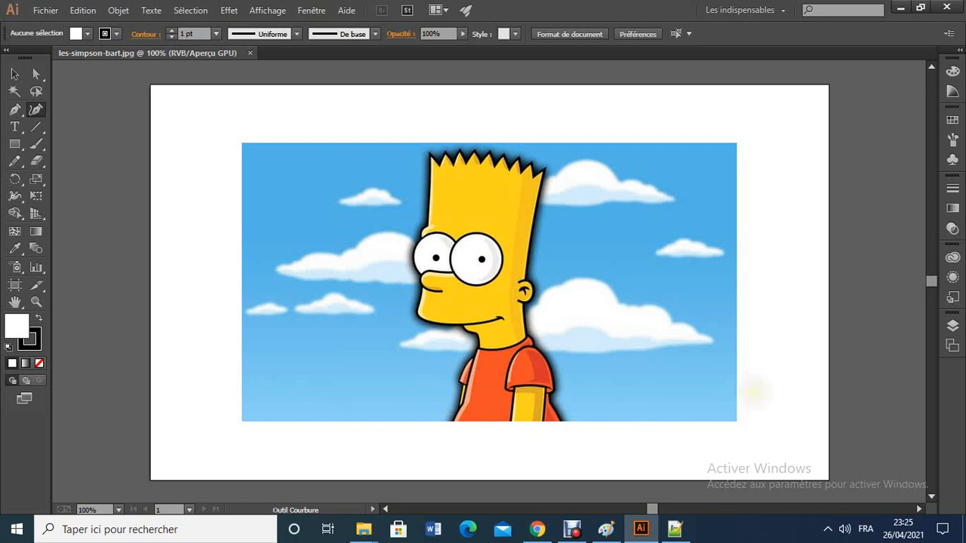
Add a new layer above the layer holding the Bart image
click(15, 73)
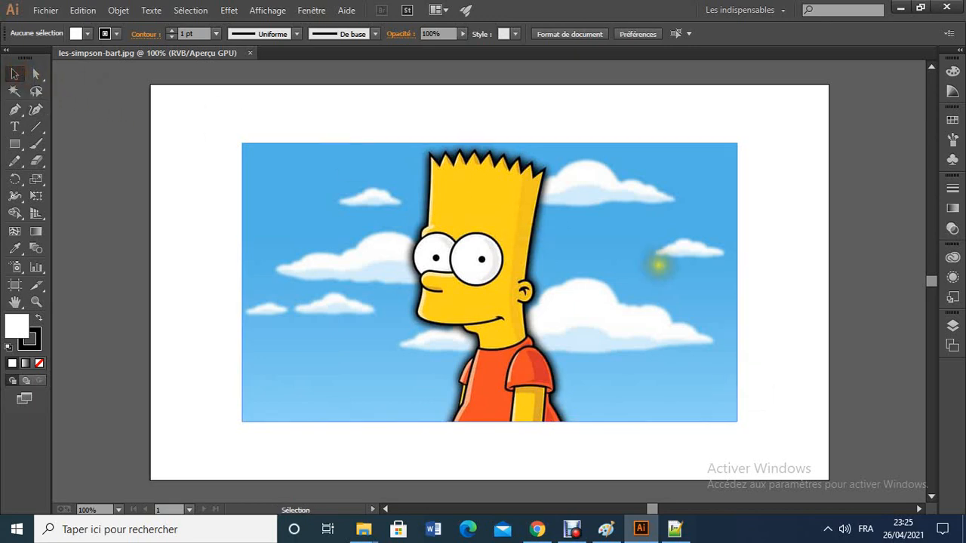
click(953, 326)
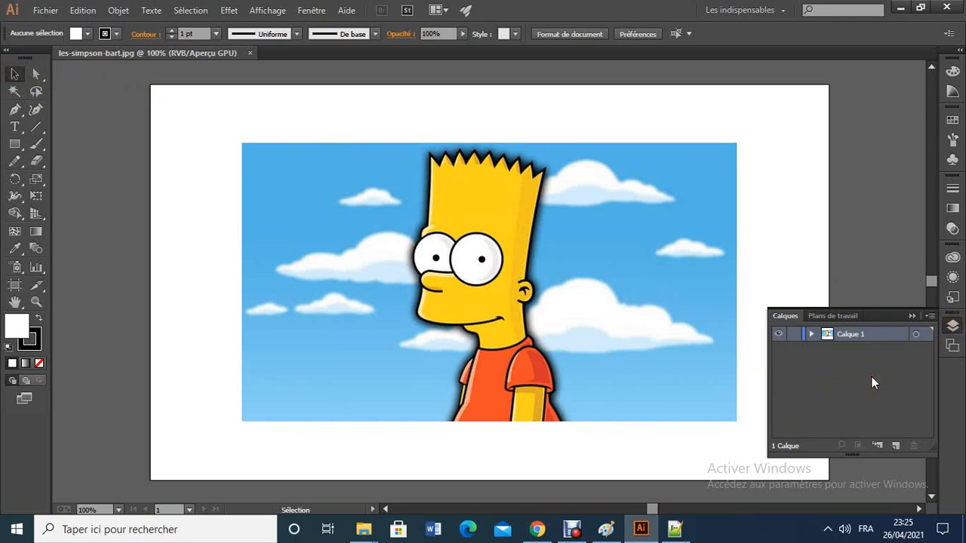
click(896, 446)
click(896, 446)
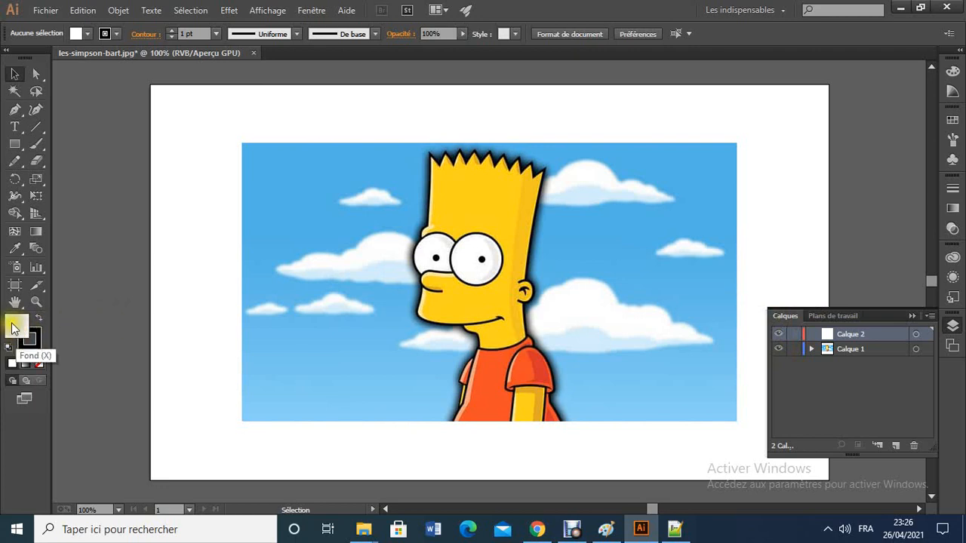
With no fill, trace Bart's front outline with the Pen tool from the shirt's lower-left corner up the face to the first hair tip
click(39, 365)
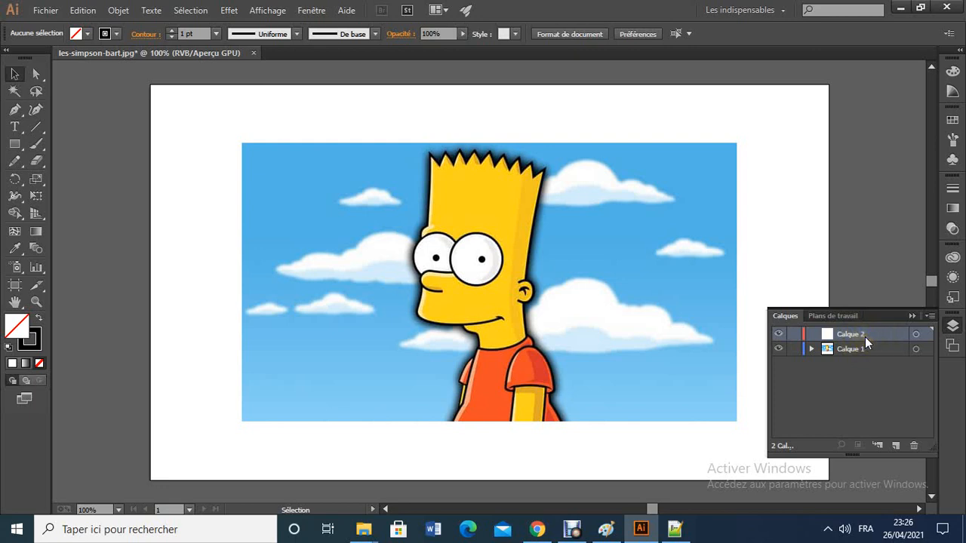
click(14, 109)
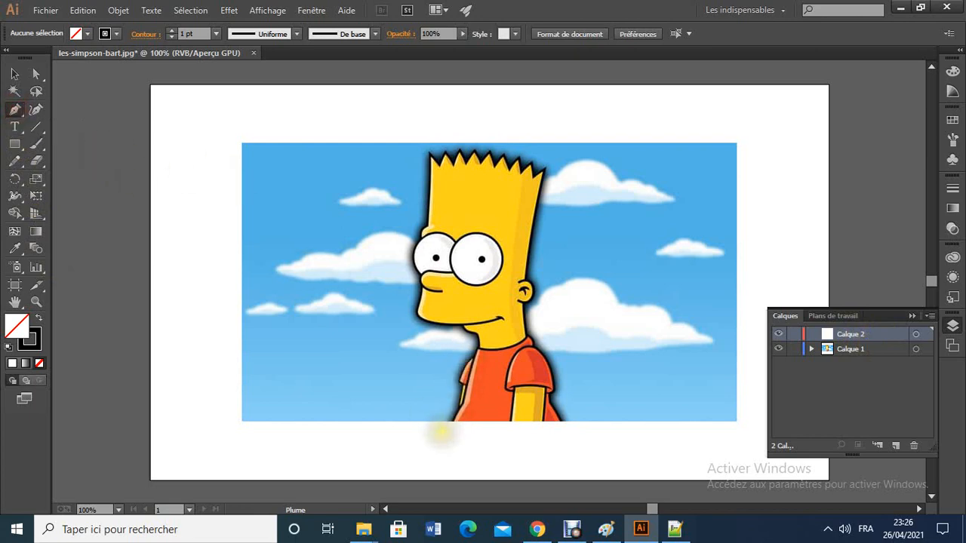
click(451, 417)
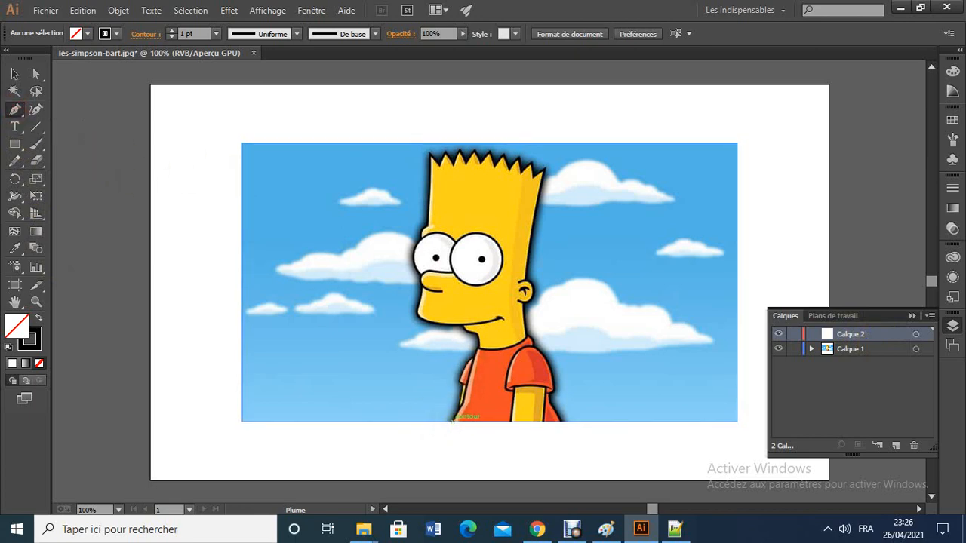
drag(452, 419, 460, 401)
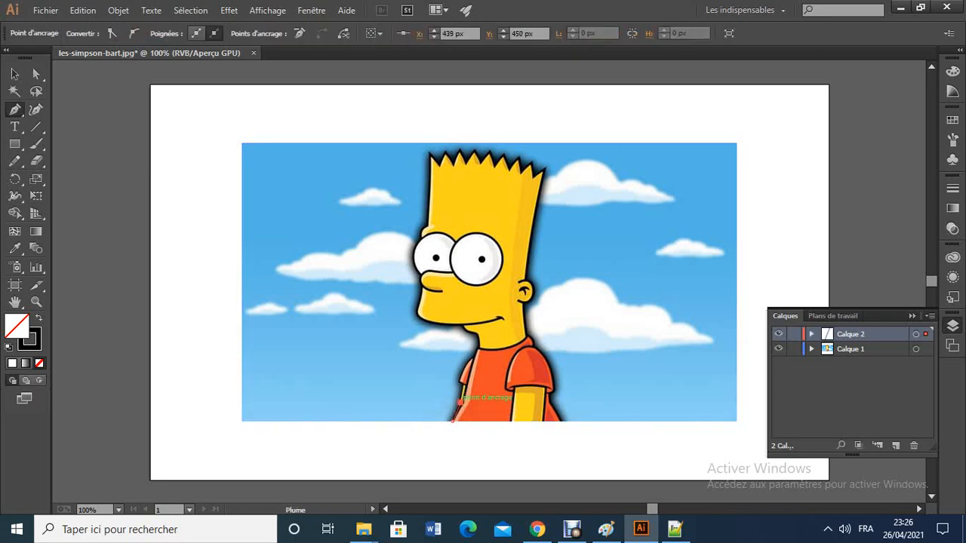
click(459, 378)
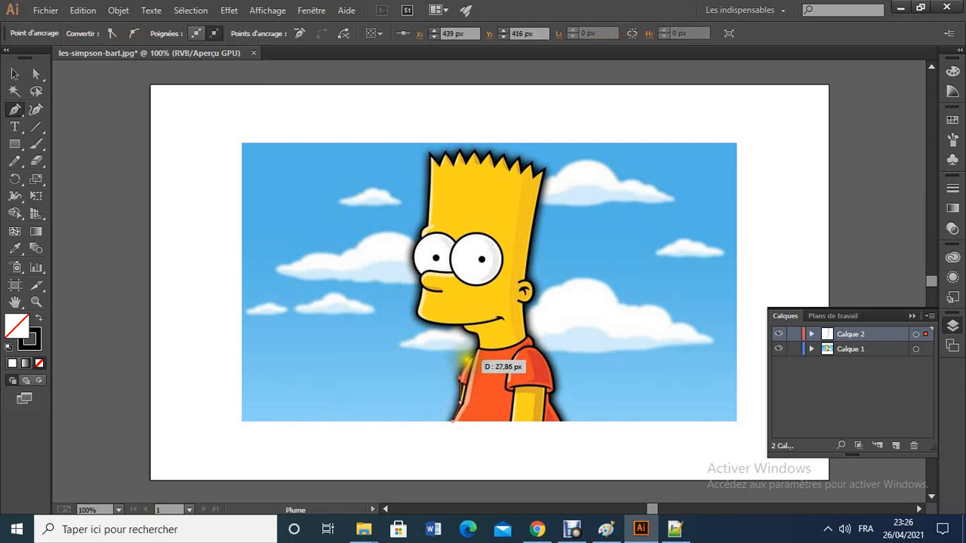
drag(468, 356, 436, 159)
click(418, 233)
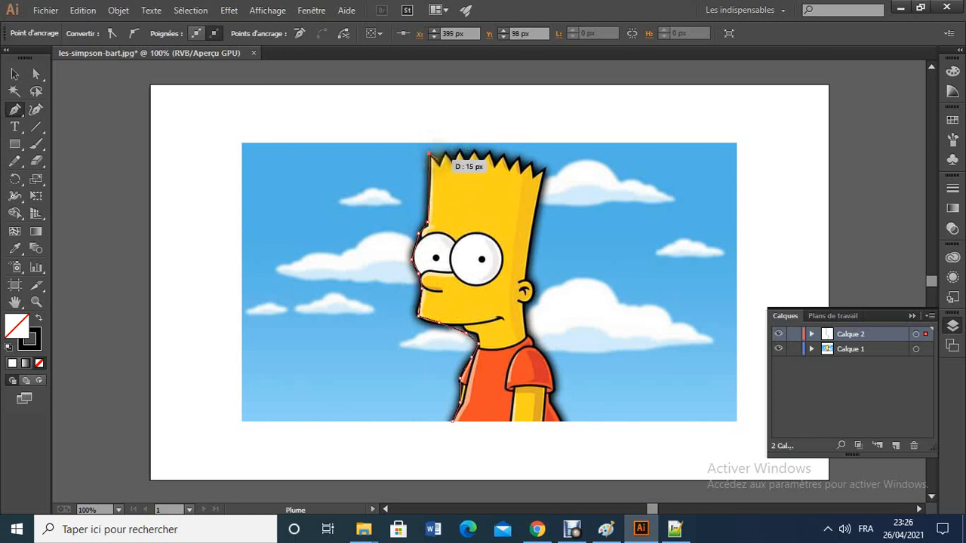
Continue the Pen path along the zigzag hair spikes to the last tip at the back of the head
click(437, 160)
click(445, 153)
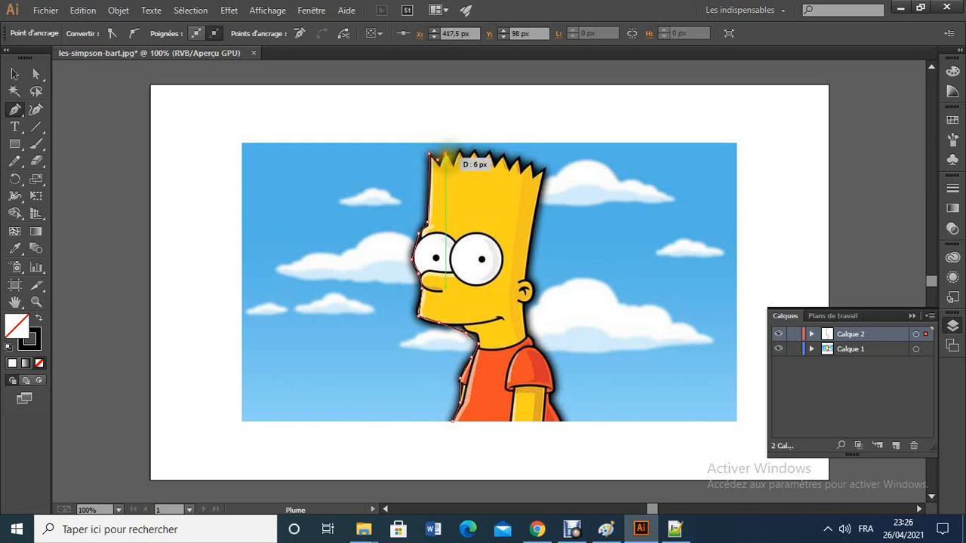
click(454, 163)
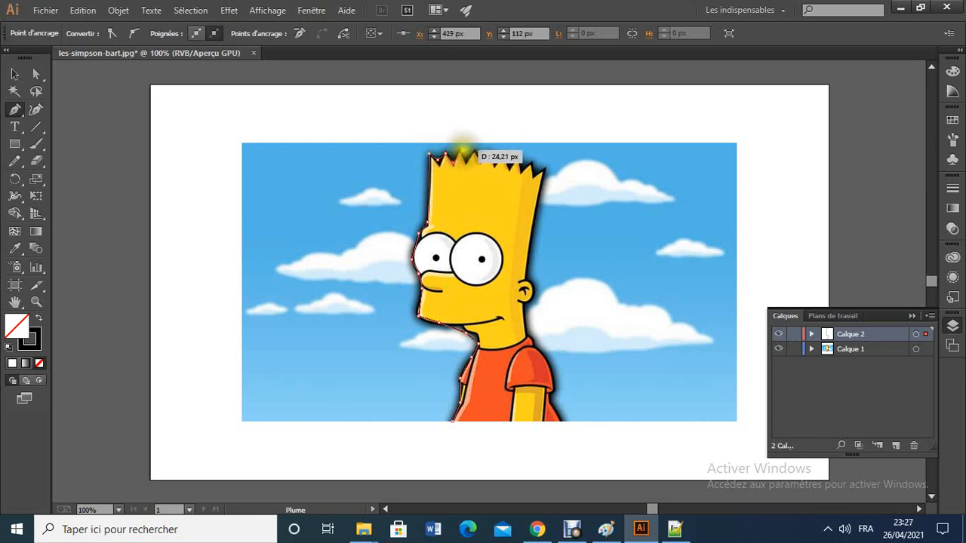
click(466, 159)
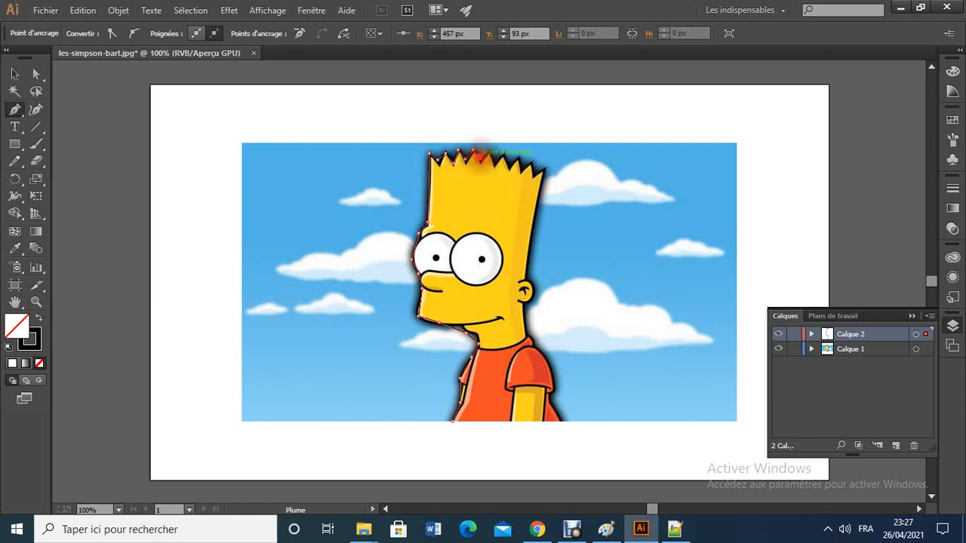
click(480, 157)
click(501, 161)
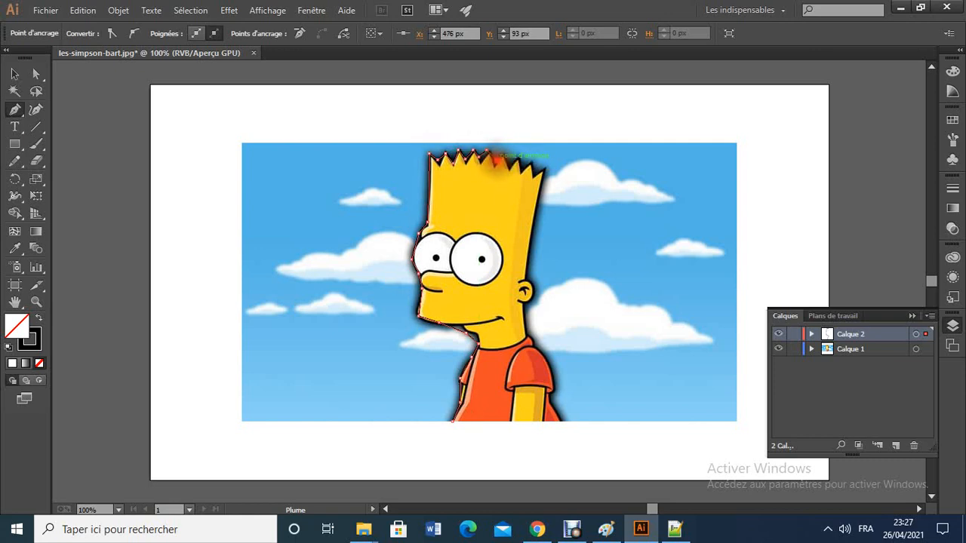
click(511, 153)
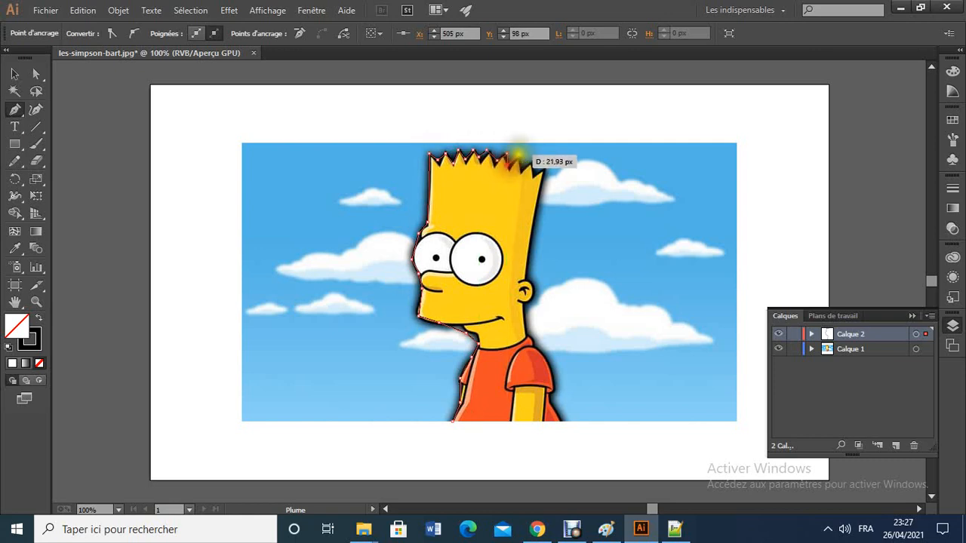
click(524, 155)
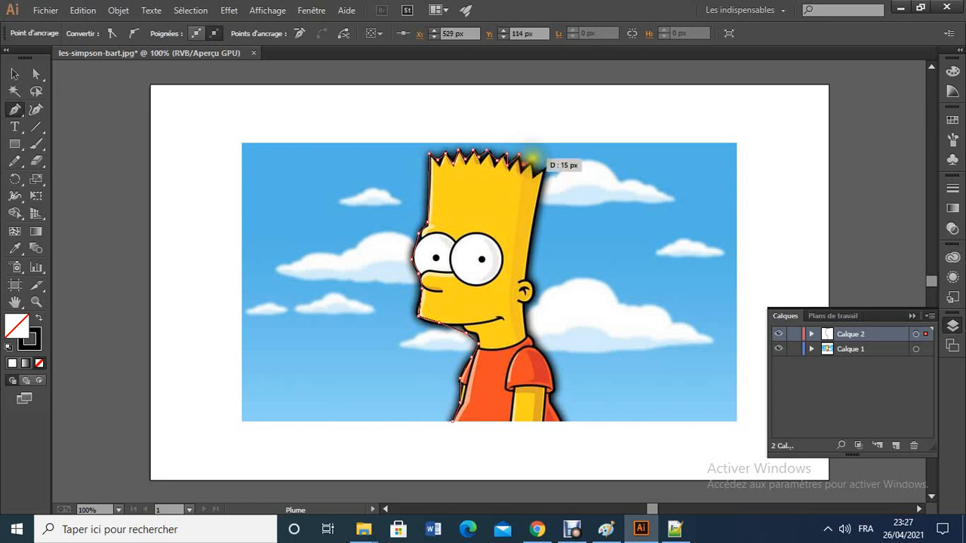
click(538, 167)
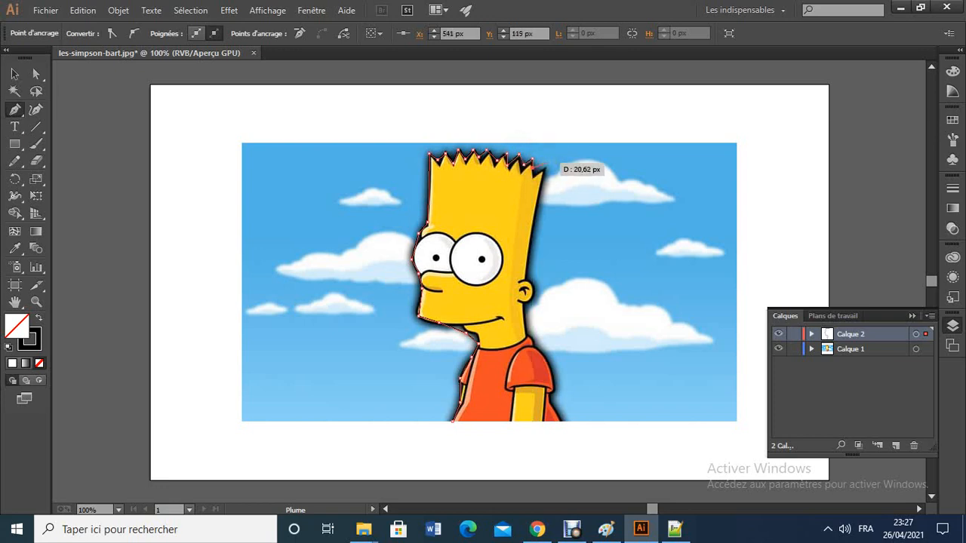
click(545, 163)
Trace down the back of the head, ear, neck and shoulder to the shirt's hem, and close the path at its starting point
click(540, 194)
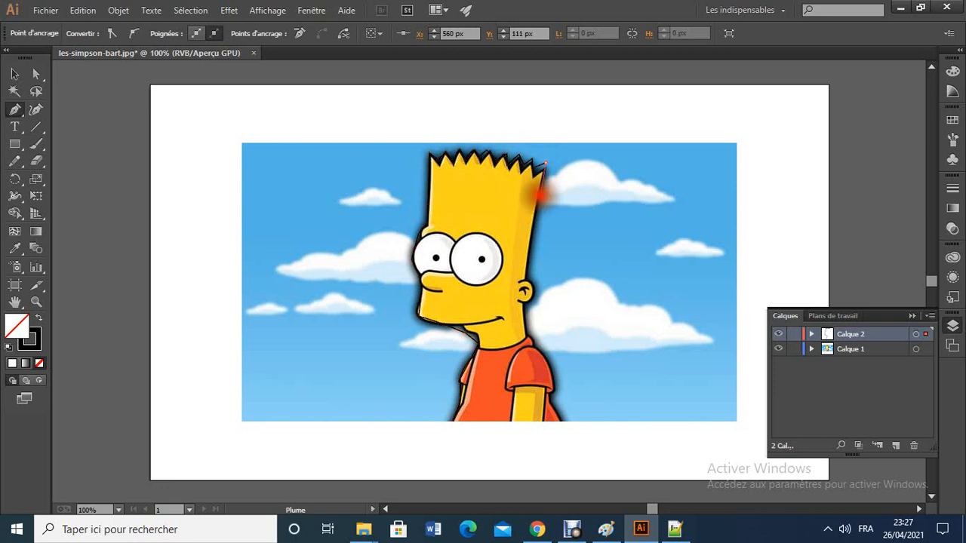
click(525, 277)
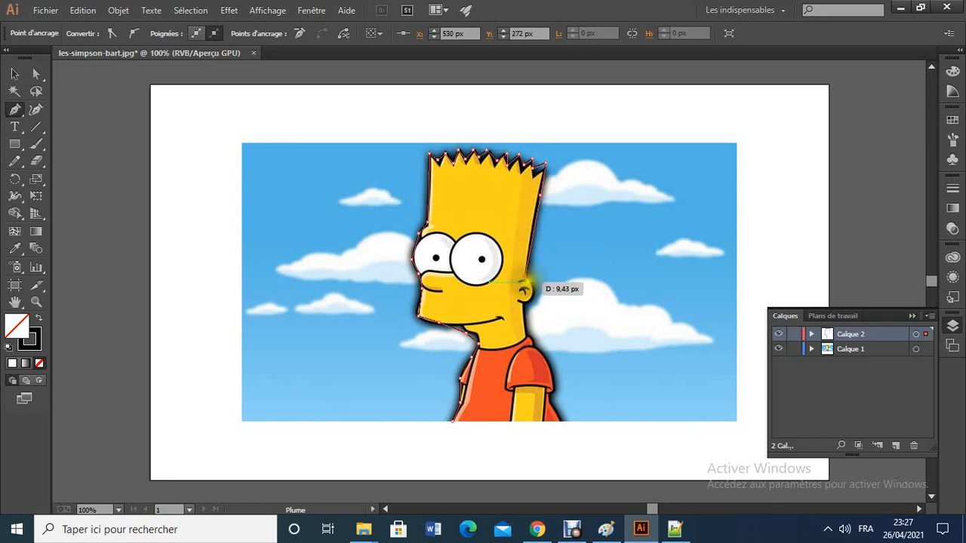
click(532, 298)
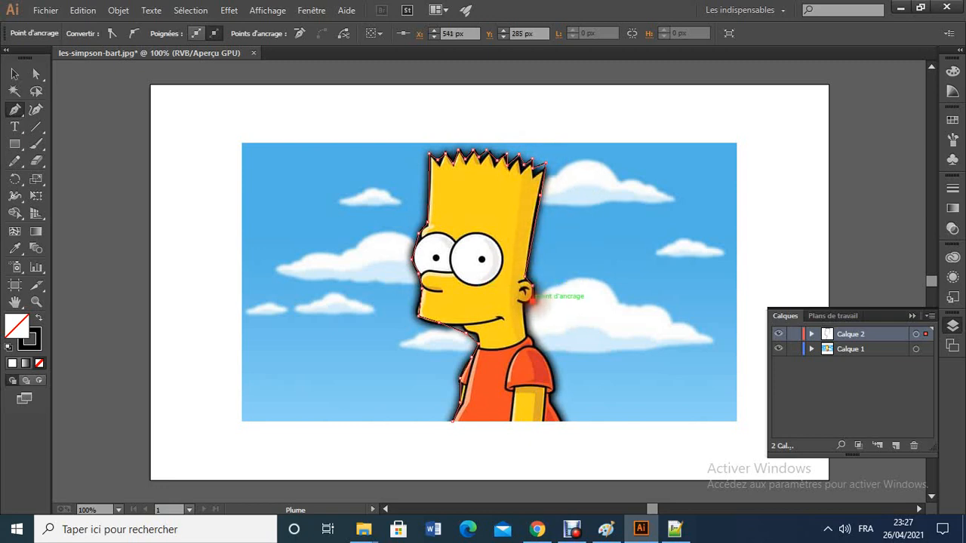
click(525, 311)
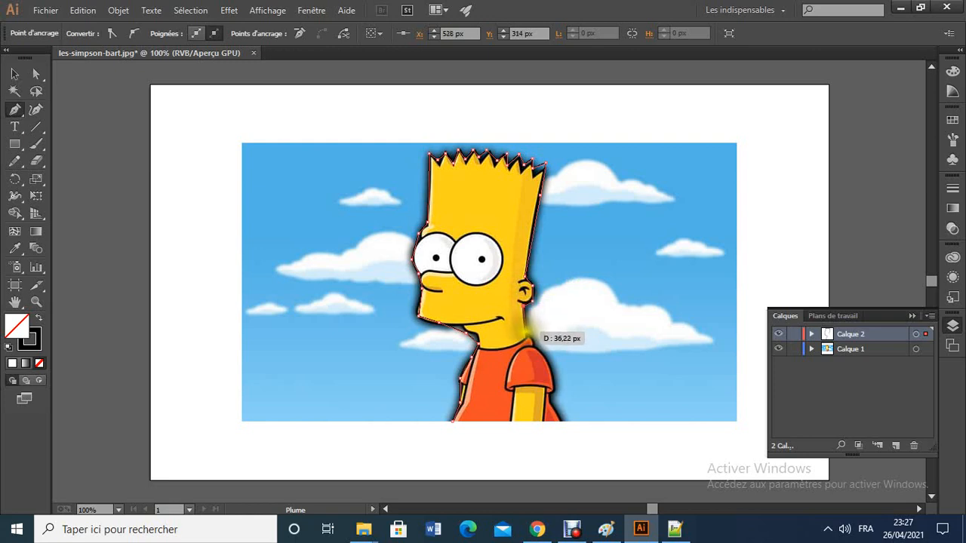
click(536, 347)
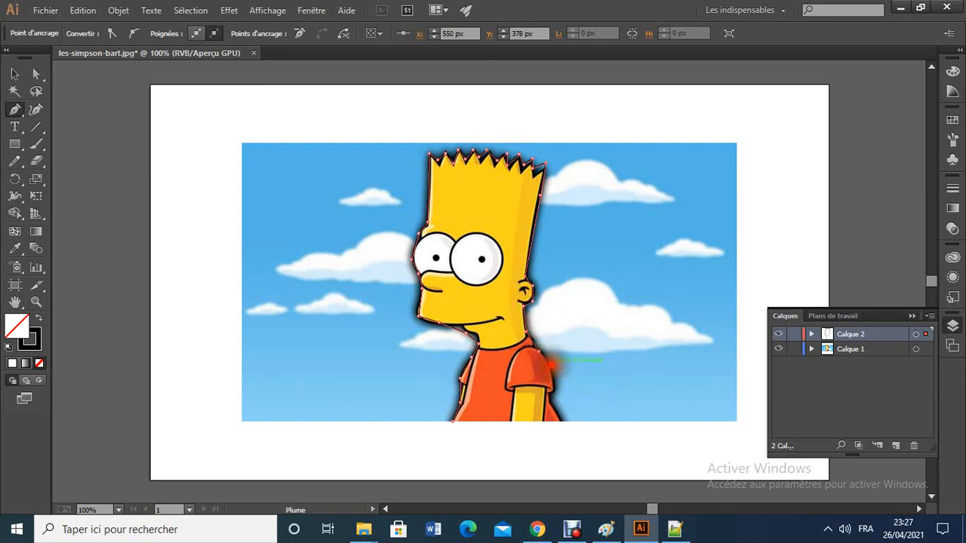
click(556, 411)
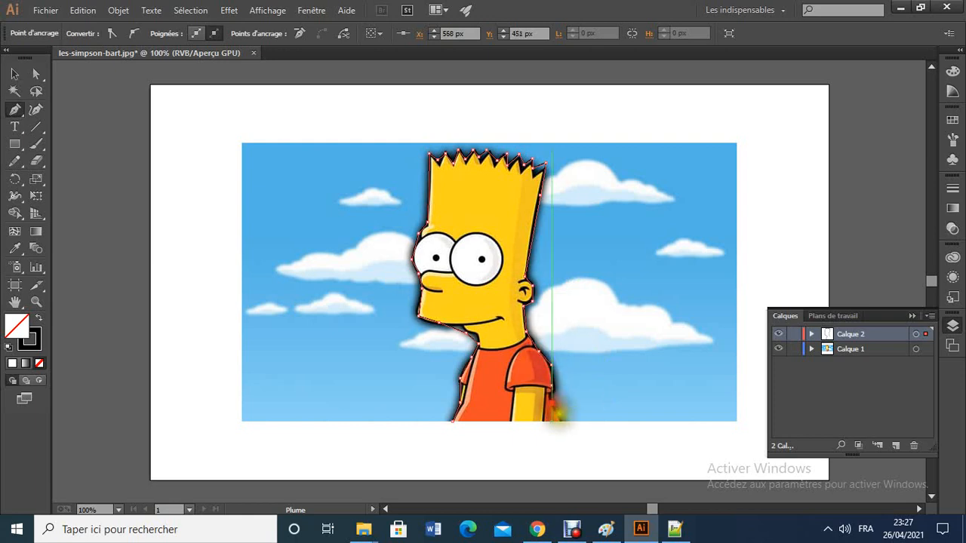
click(562, 420)
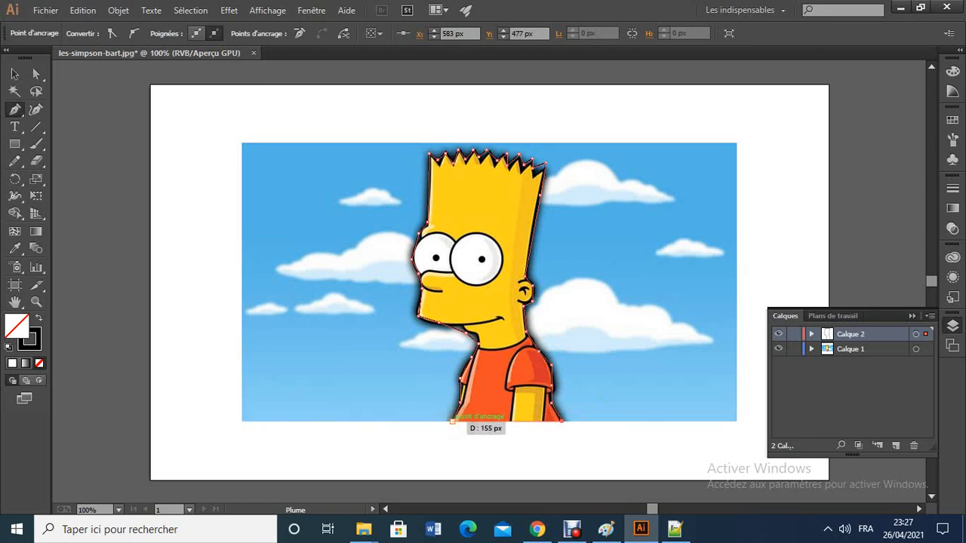
click(452, 421)
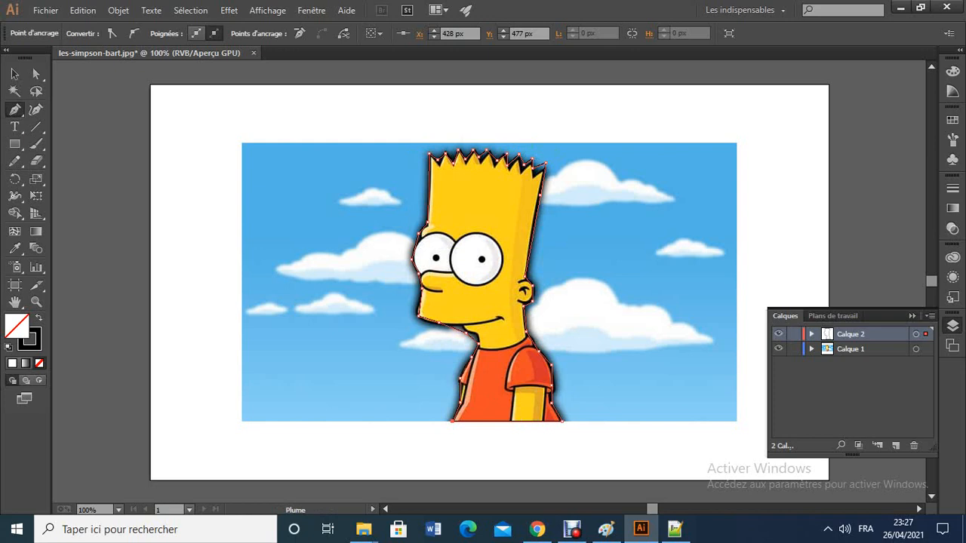
Select all objects and create a clipping mask from the traced outline to remove the sky background
click(199, 12)
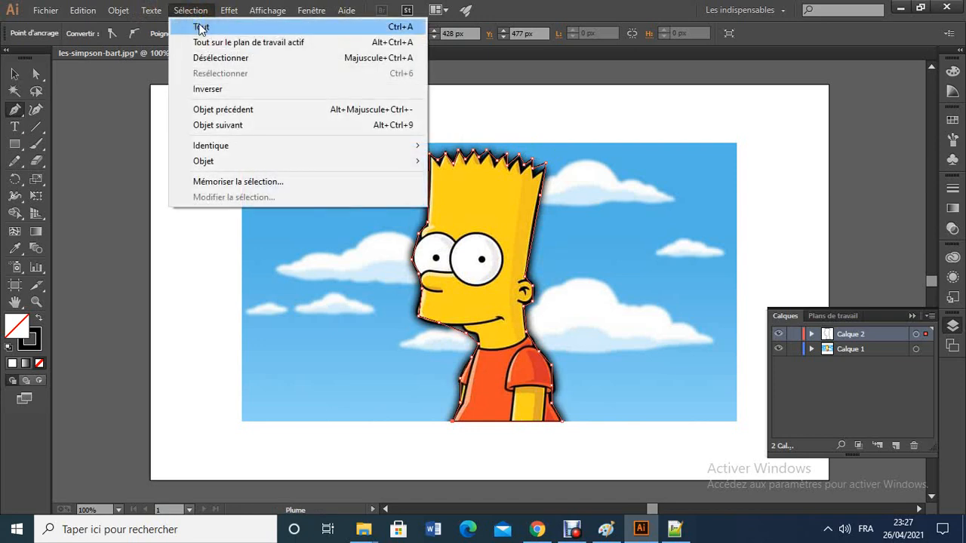
click(200, 28)
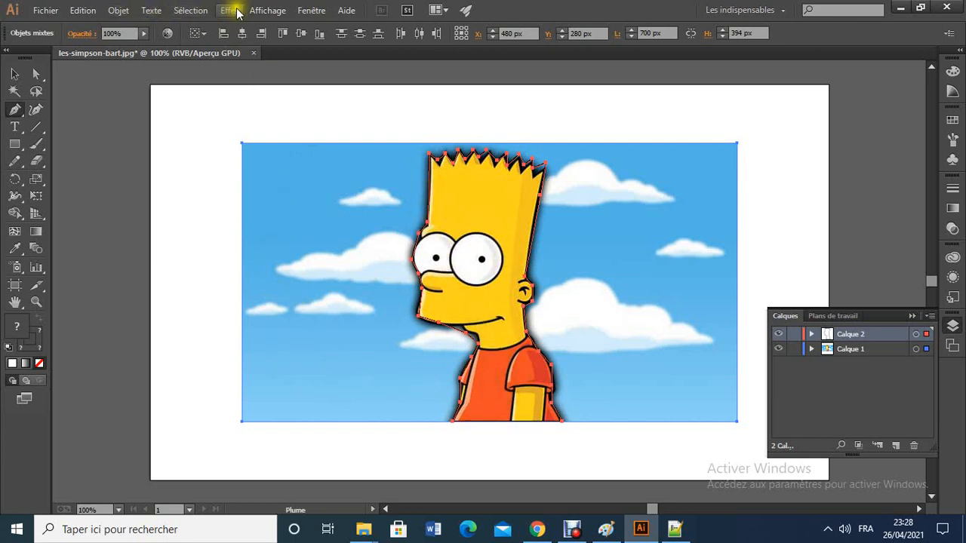
click(194, 13)
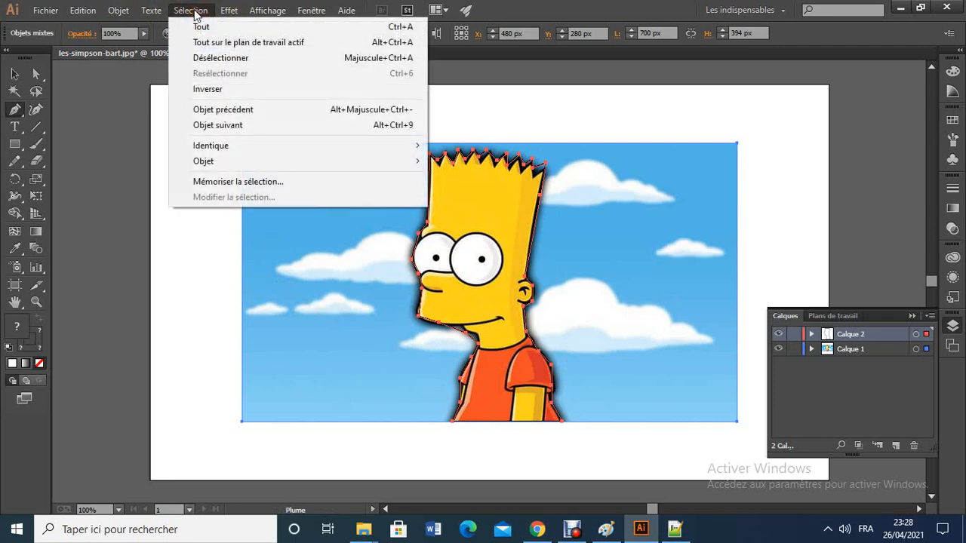
mouse_move(121, 13)
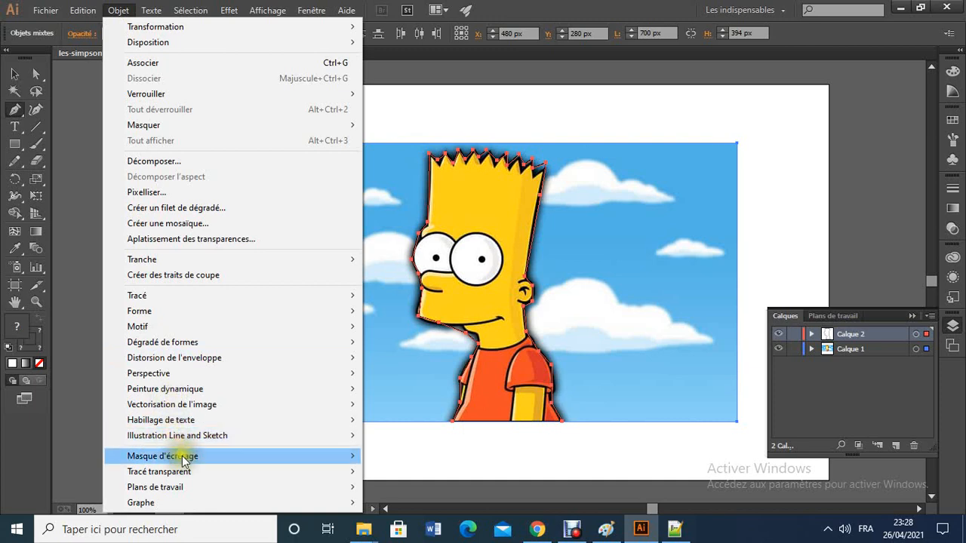
mouse_move(184, 459)
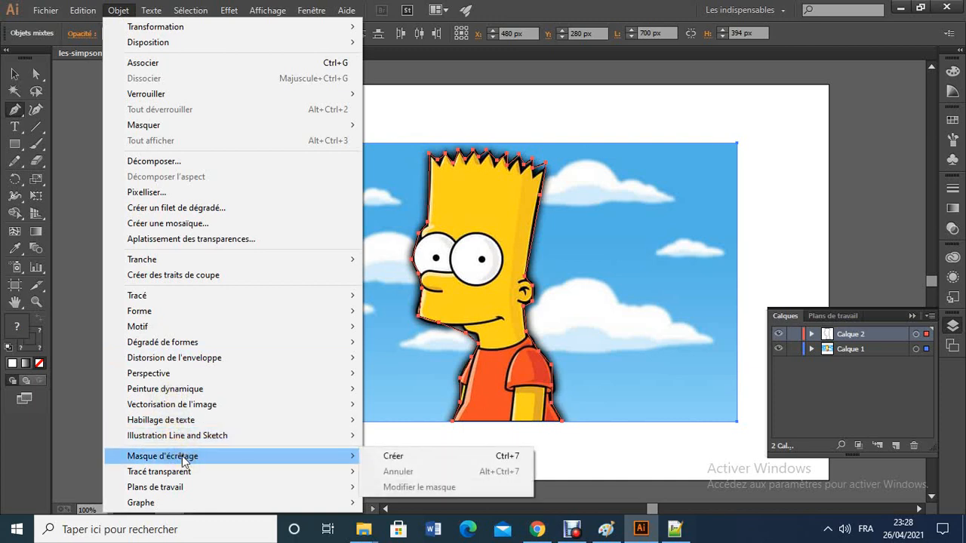
click(392, 456)
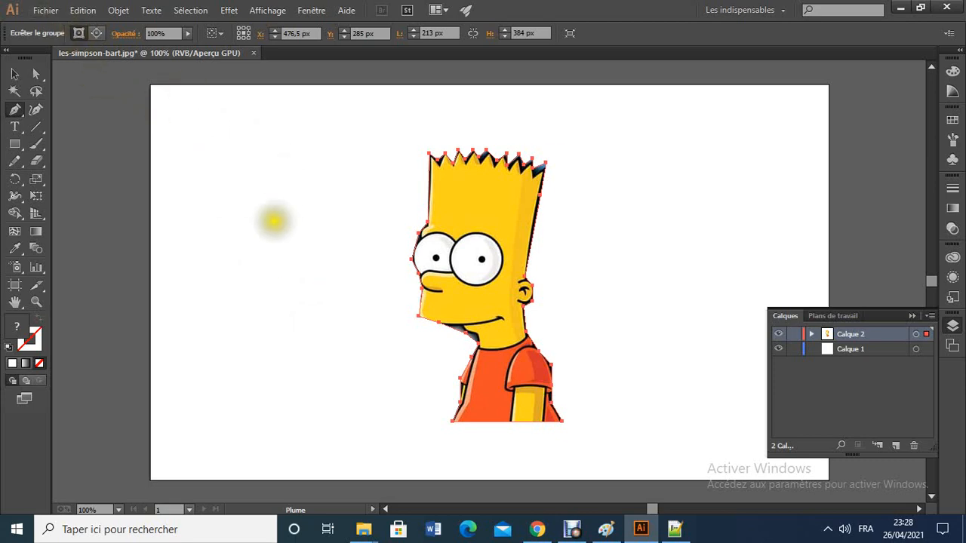
Export the cutout as the JPEG les-simpson-bart.jpg in the Tuto illustrator folder, replacing the existing file and keeping the default JPEG options
click(45, 12)
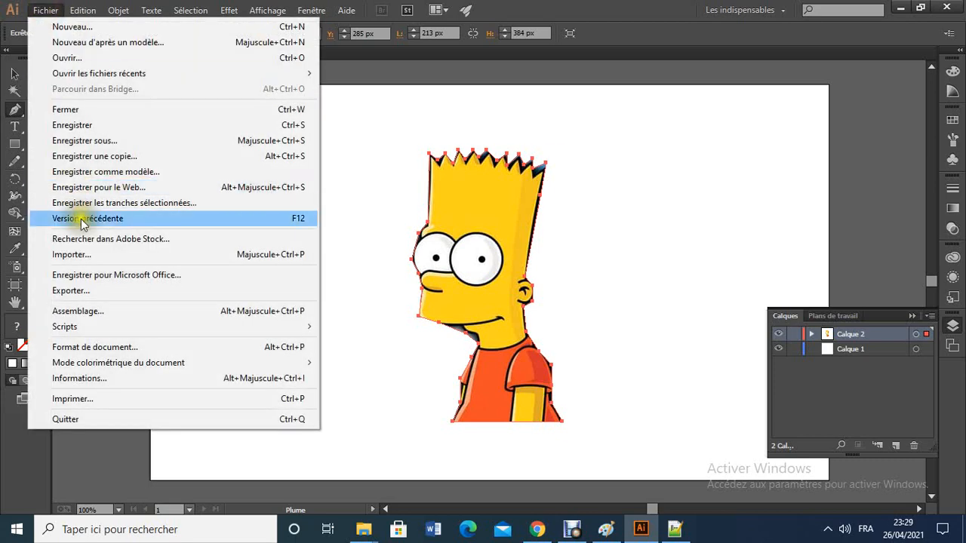
click(103, 293)
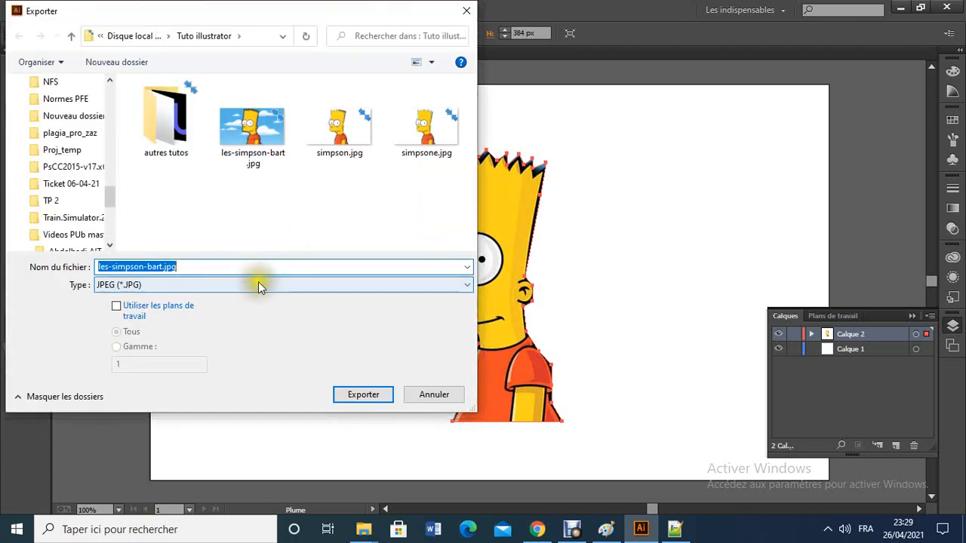
click(179, 285)
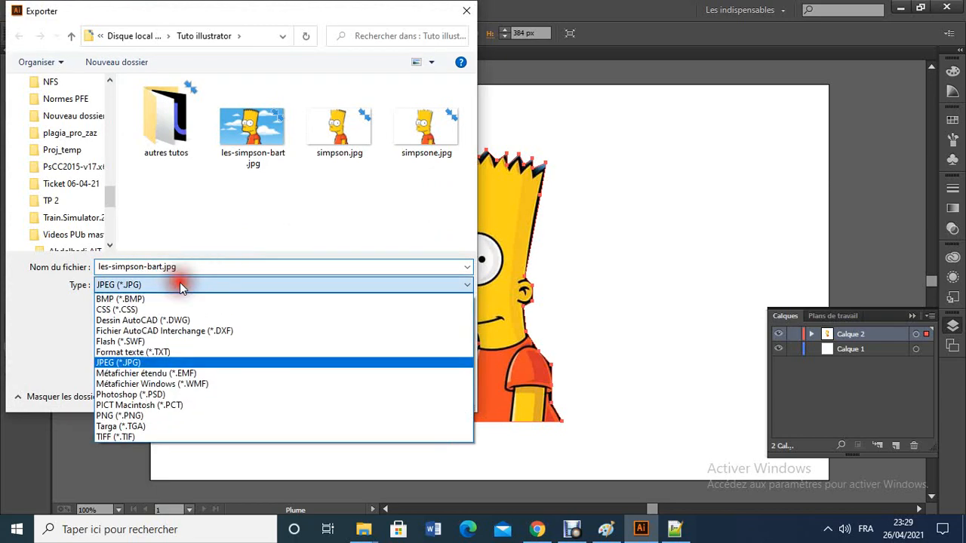
click(143, 363)
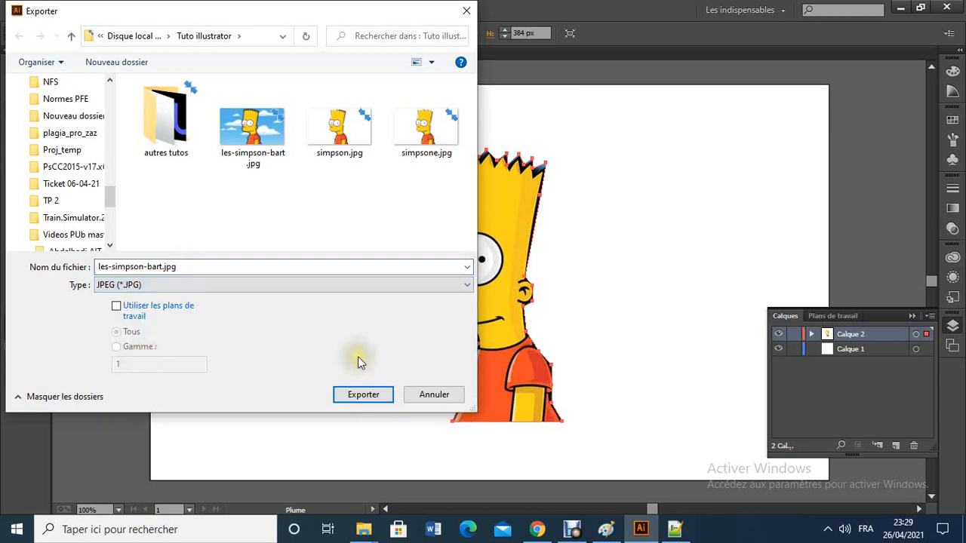
click(363, 395)
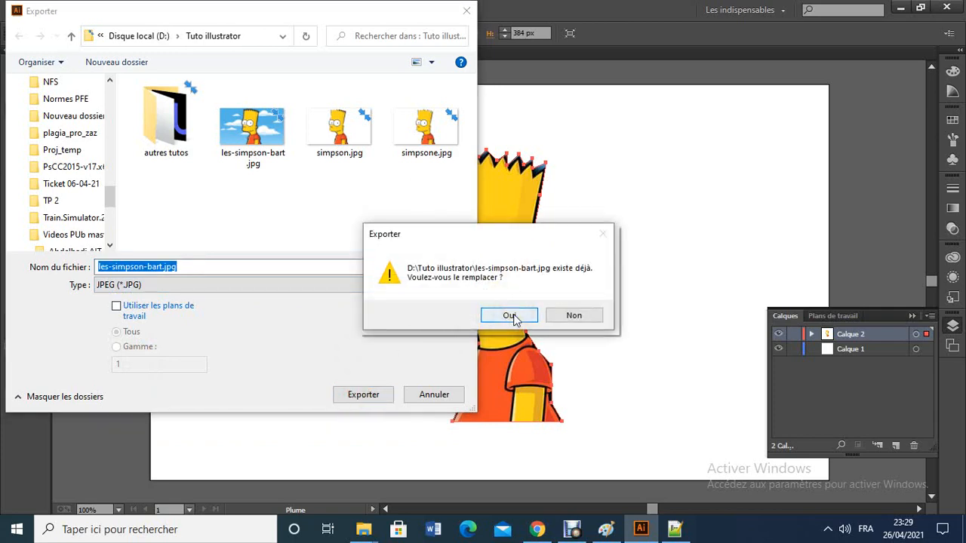
click(510, 315)
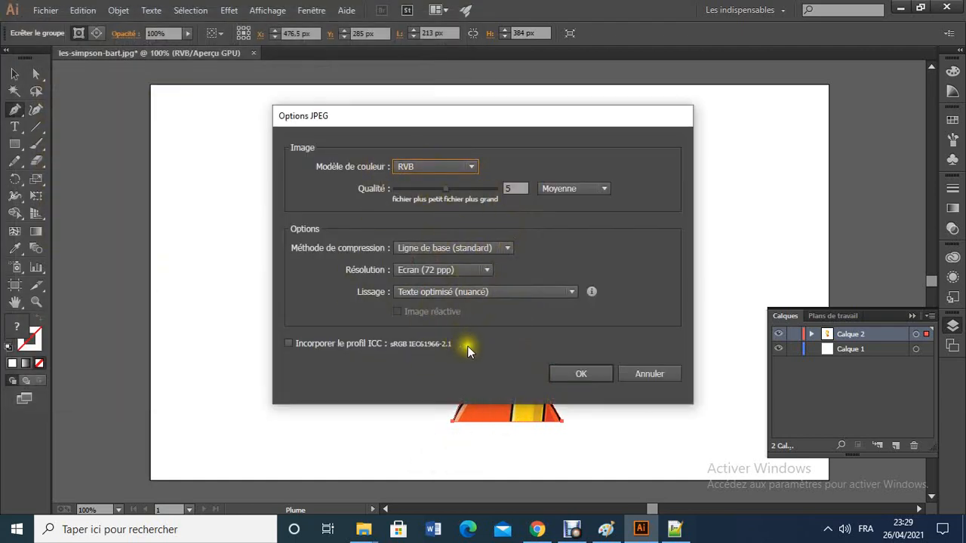
click(589, 373)
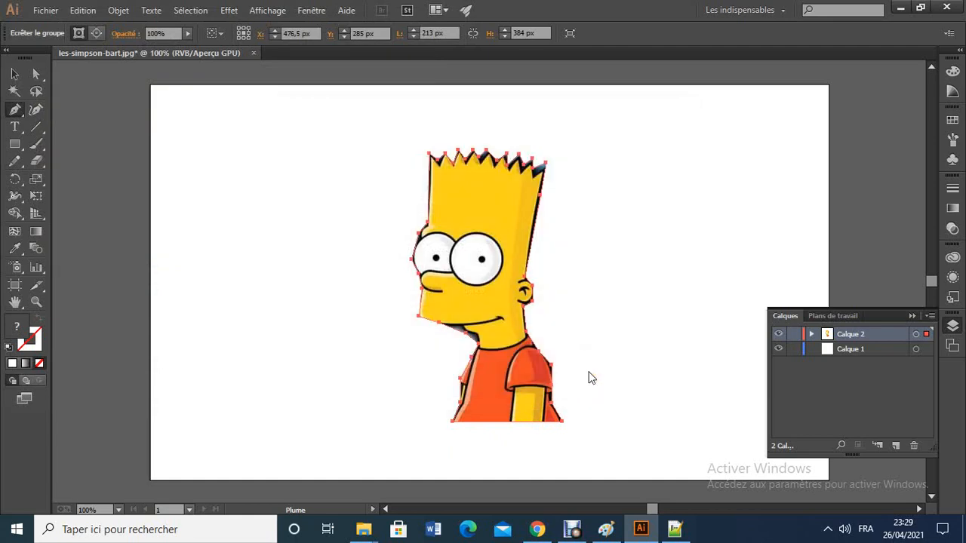
Export the cutout as the PNG les-simpson-bart.png with a transparent background at screen resolution (72 ppp)
click(42, 16)
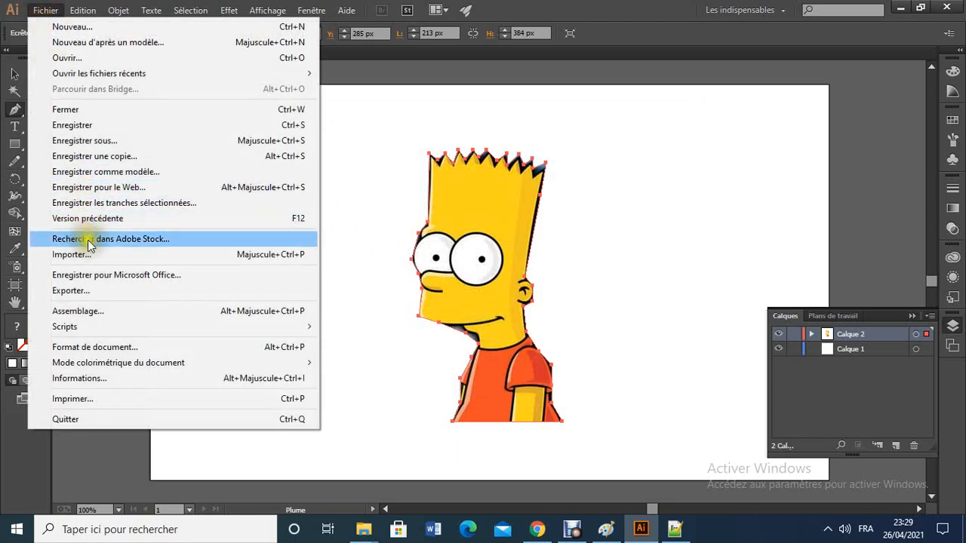
click(133, 291)
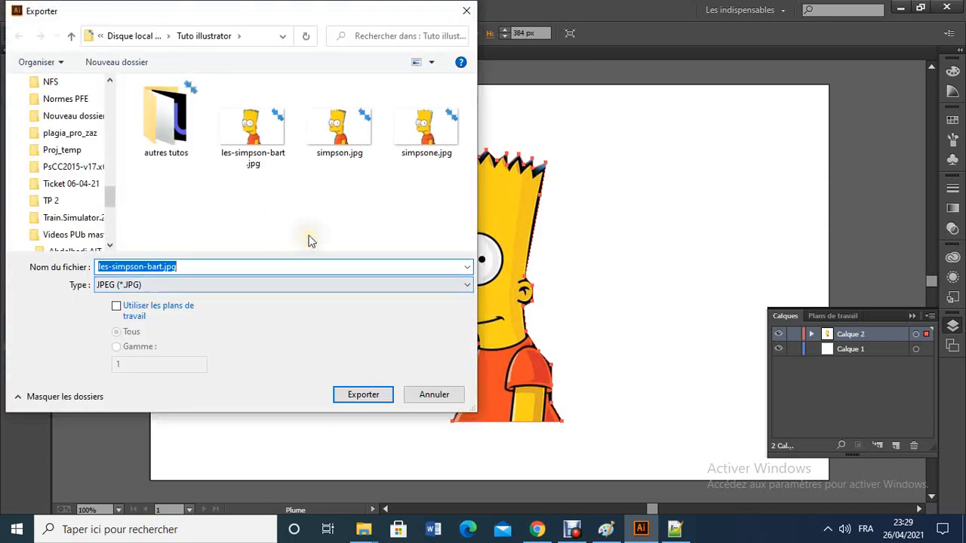
click(251, 287)
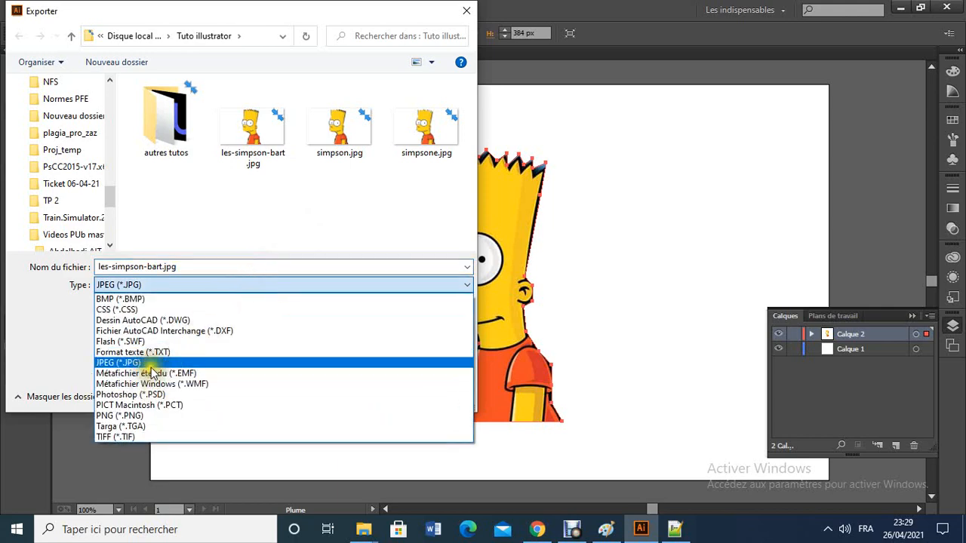
click(132, 416)
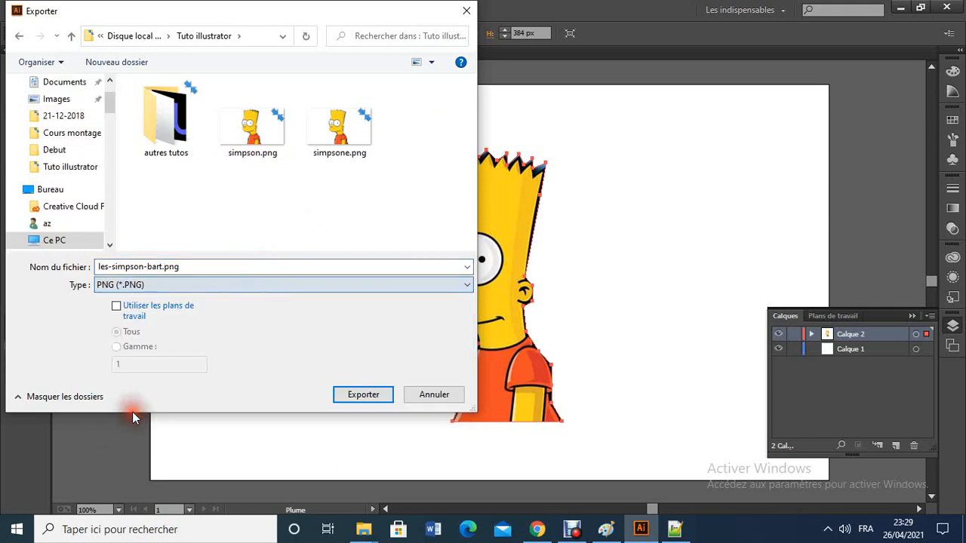
click(355, 395)
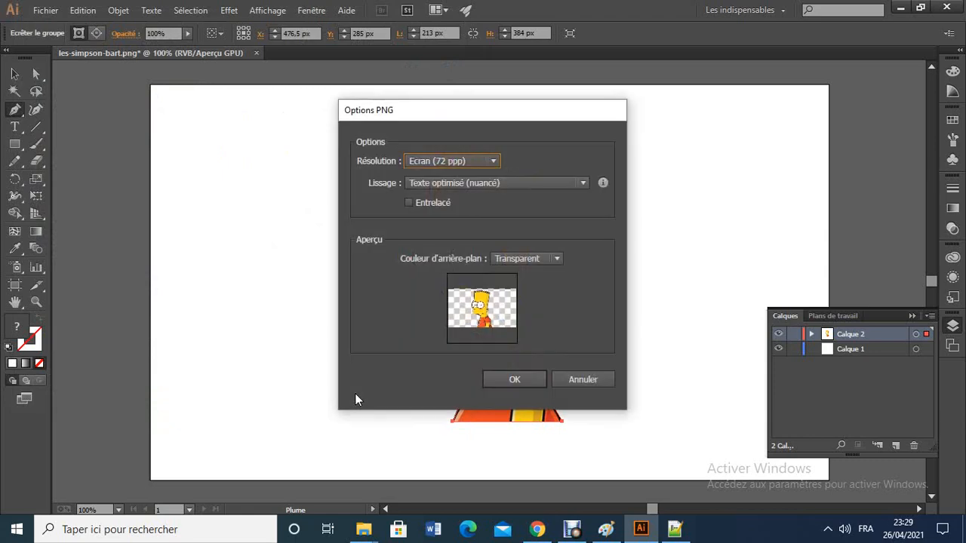
click(505, 378)
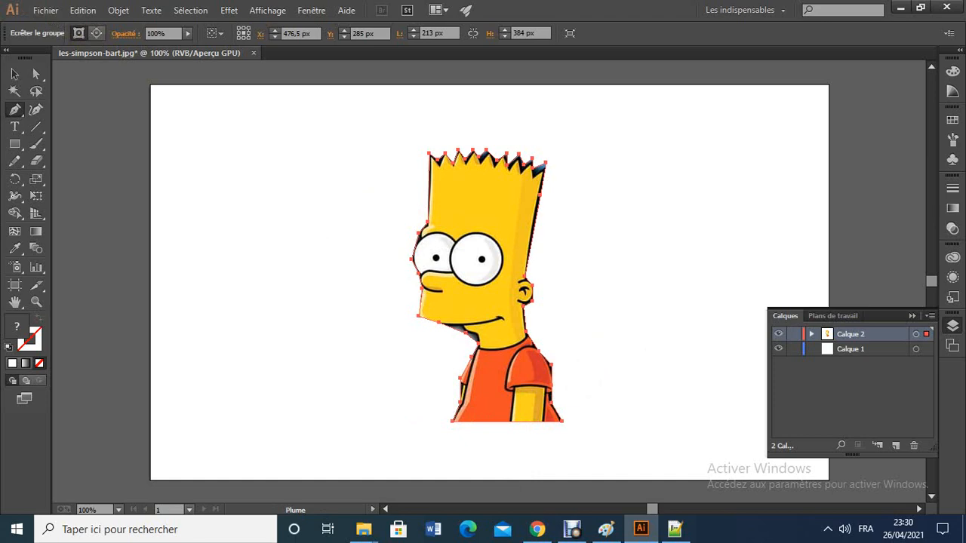
Switch to Chrome to compare the PNG and JPEG images on page.html, and return to Illustrator
click(537, 528)
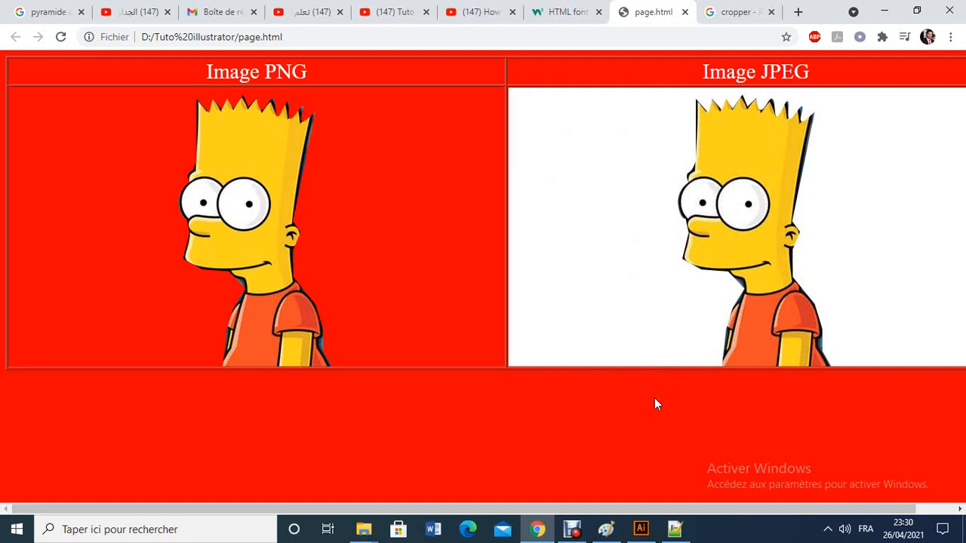
mouse_move(634, 537)
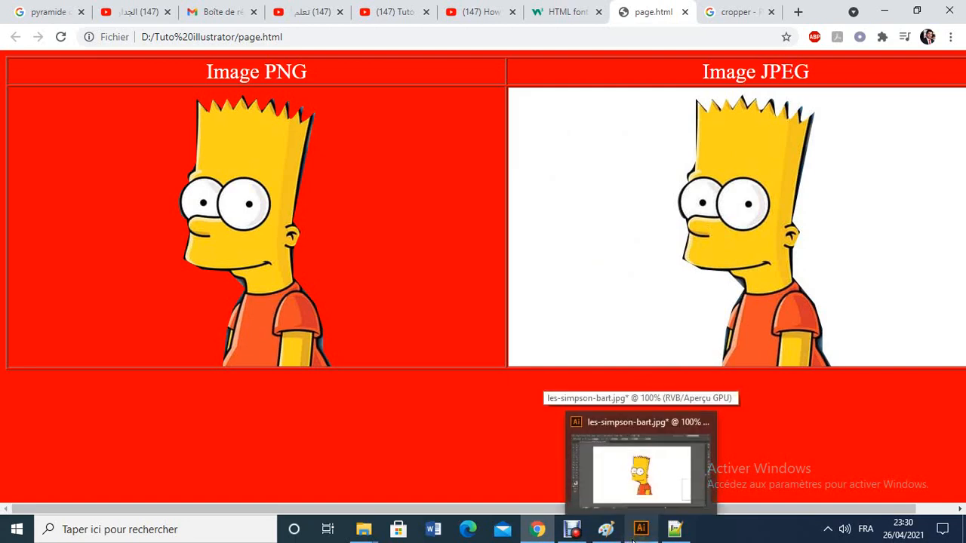
click(642, 471)
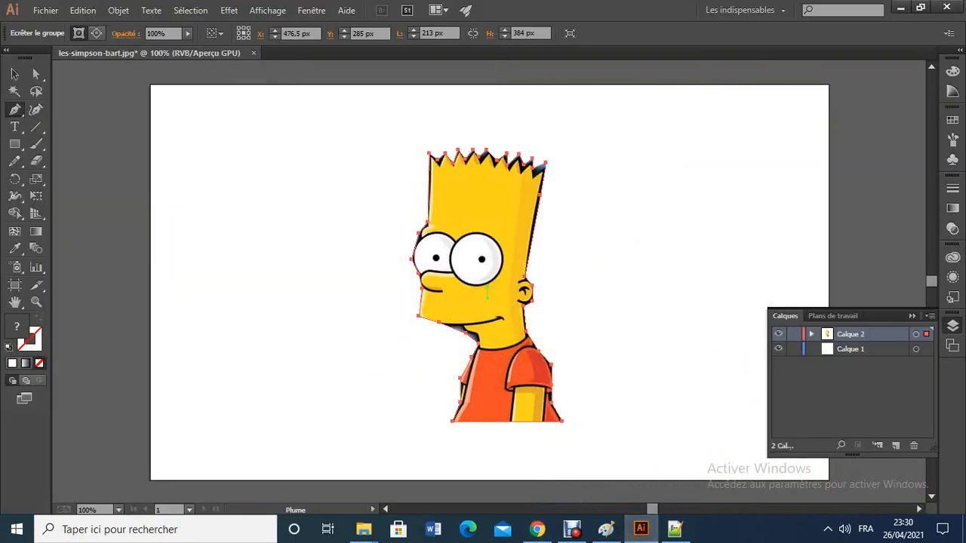